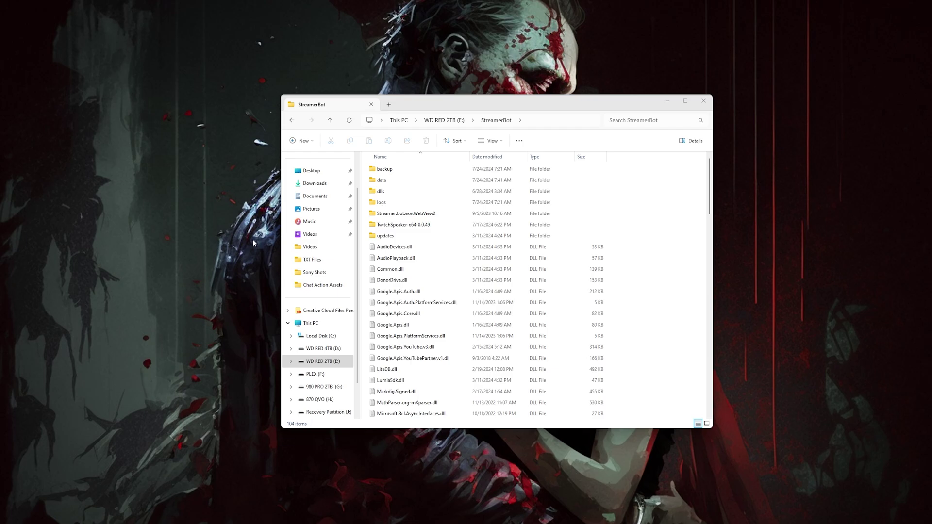
# Open the dlls folder inside the Streamer.bot installation directory
pyautogui.doubleClick(394, 194)
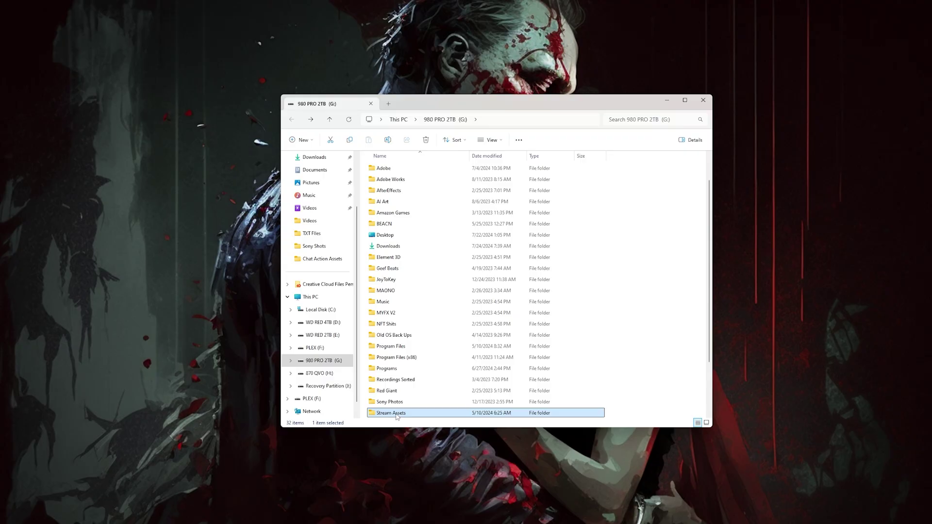
# Go to Stream Assets\WalkOnVideos and check the Not Subscribed and last viewer folders
pyautogui.doubleClick(397, 414)
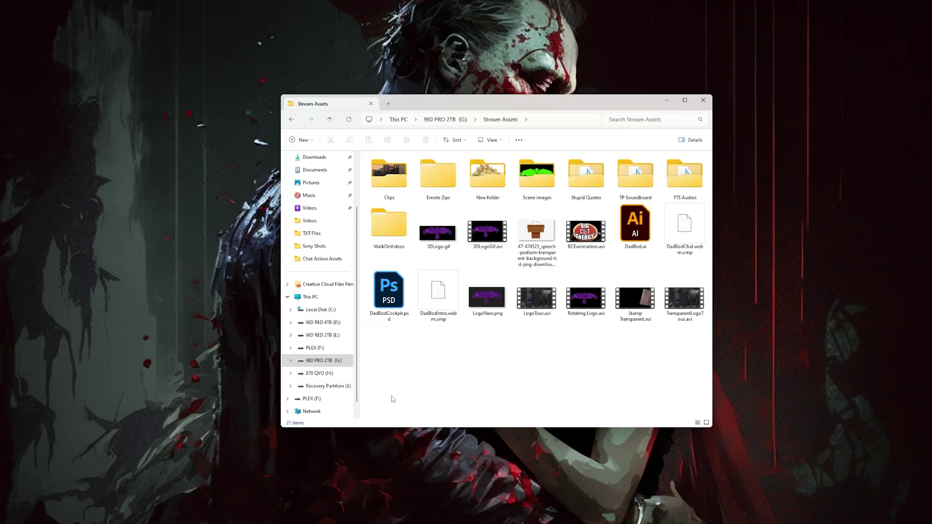
pyautogui.doubleClick(386, 242)
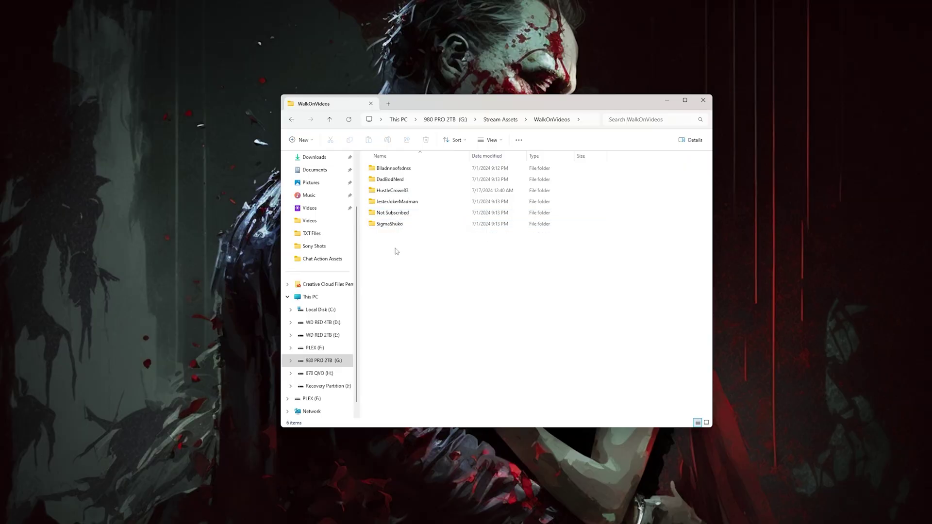
pyautogui.doubleClick(394, 213)
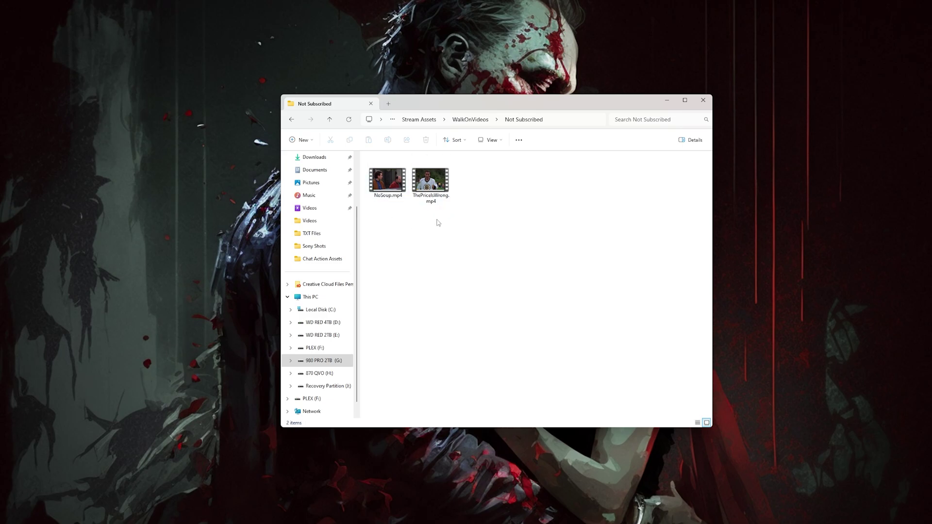
pyautogui.hotkey('alt', 'Left')
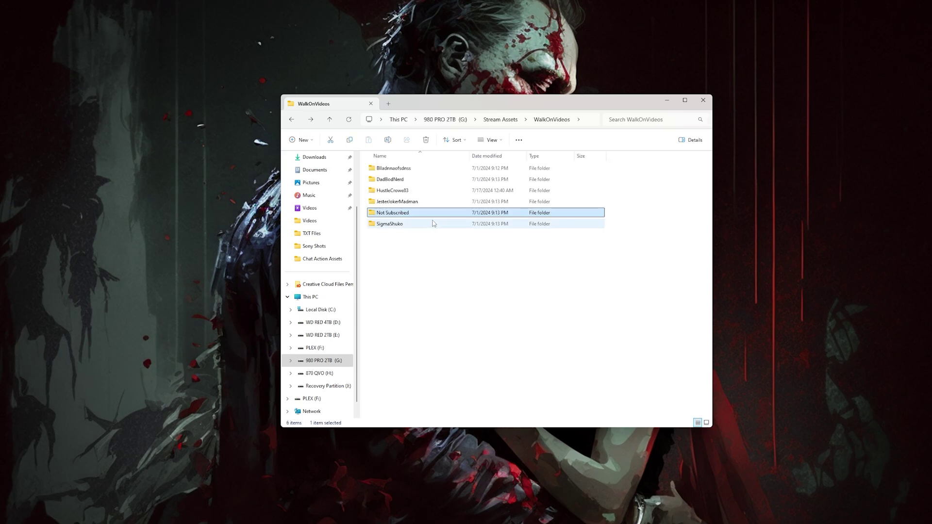
pyautogui.click(396, 228)
pyautogui.doubleClick(396, 226)
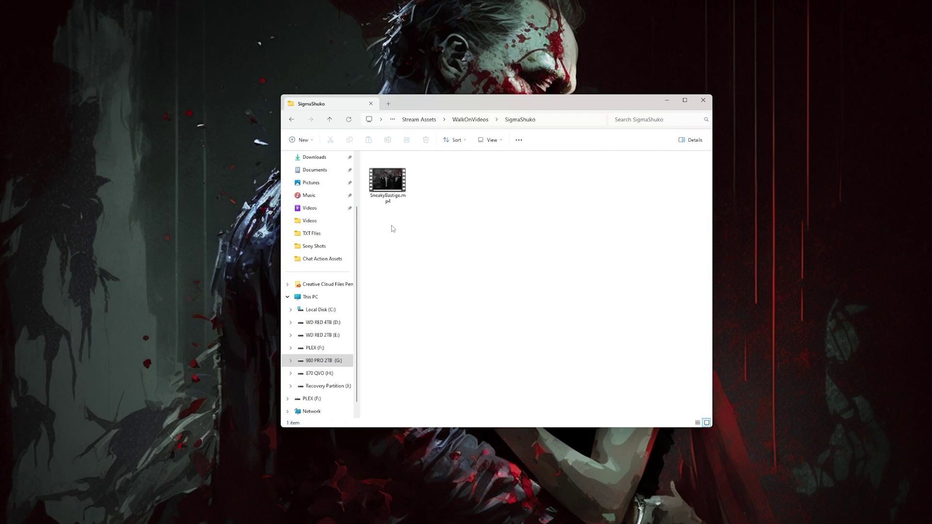
pyautogui.hotkey('alt', 'Left')
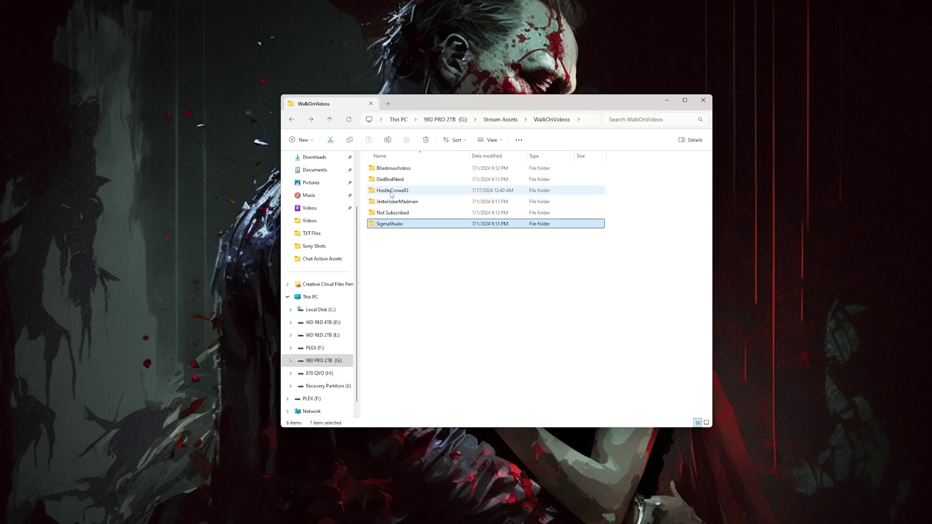
# Check the remaining viewer walk-on folders, then close File Explorer
pyautogui.doubleClick(393, 206)
pyautogui.hotkey('alt', 'Left')
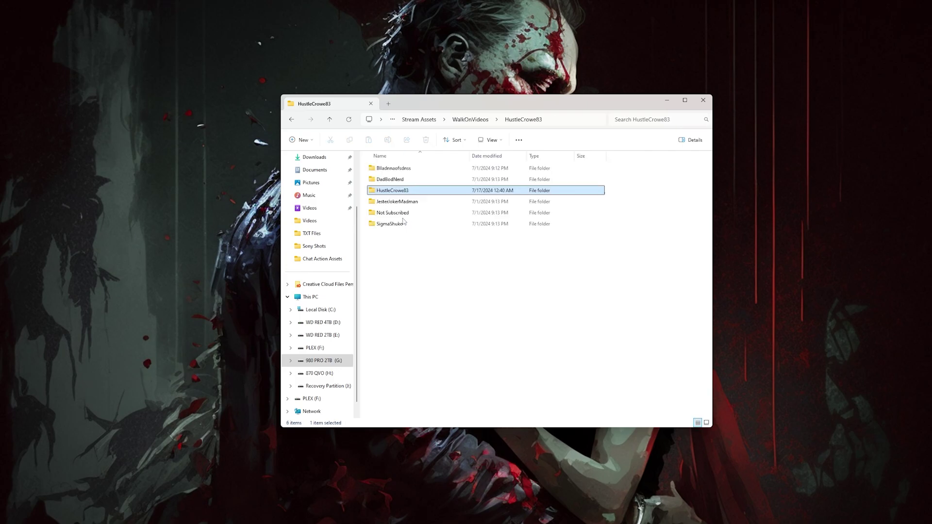
pyautogui.doubleClick(398, 180)
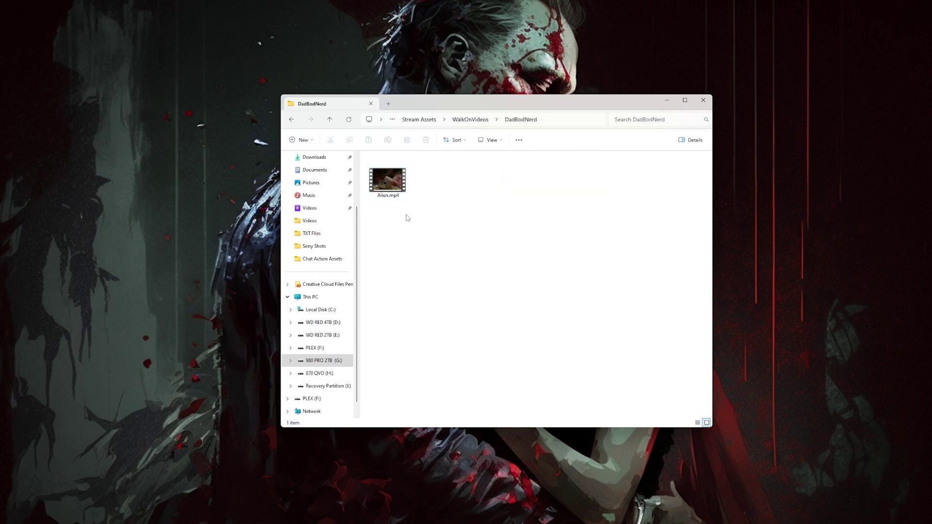
pyautogui.hotkey('alt', 'Left')
pyautogui.doubleClick(403, 168)
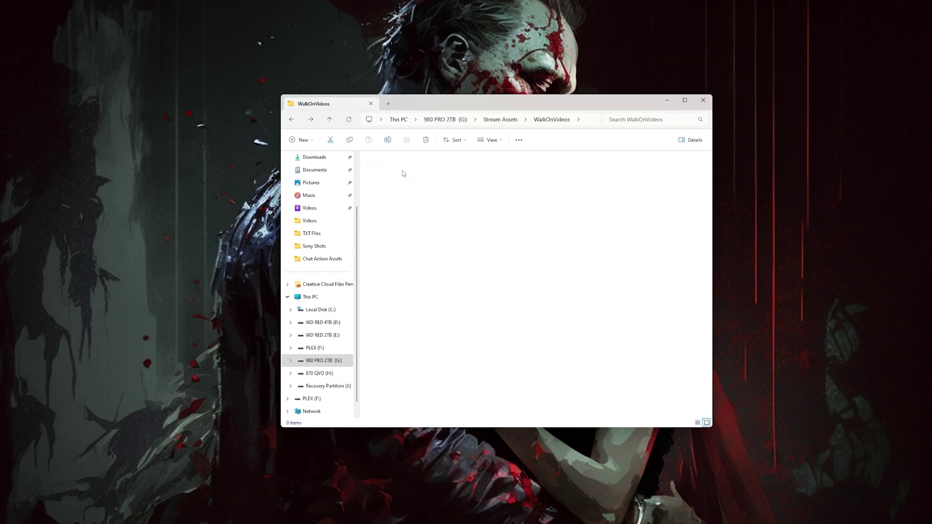
pyautogui.hotkey('alt', 'Left')
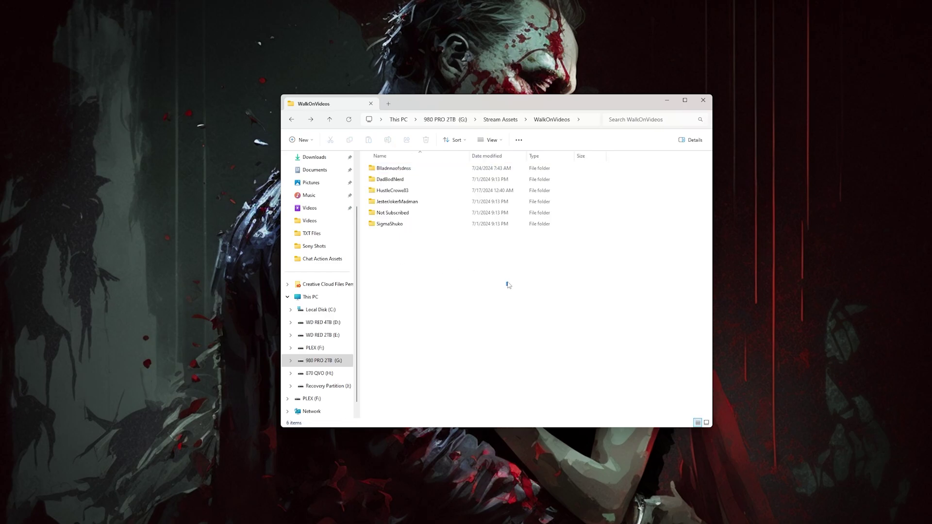
pyautogui.click(702, 101)
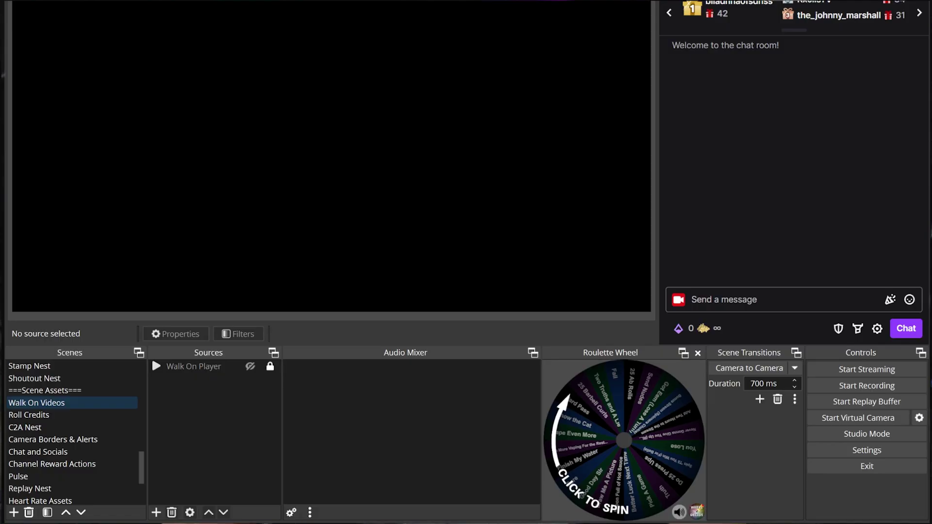
# Select the Walk On Videos scene and bring up the Sources add menu
pyautogui.click(81, 407)
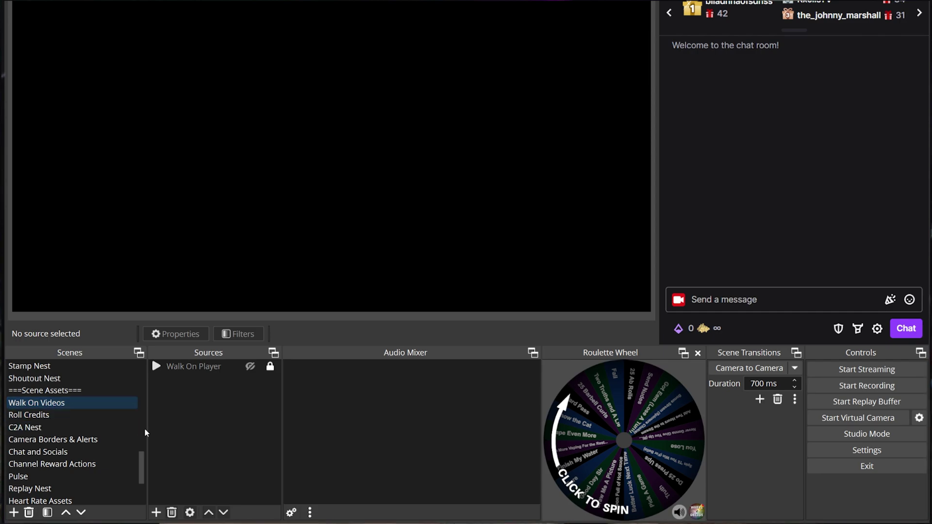
pyautogui.click(156, 512)
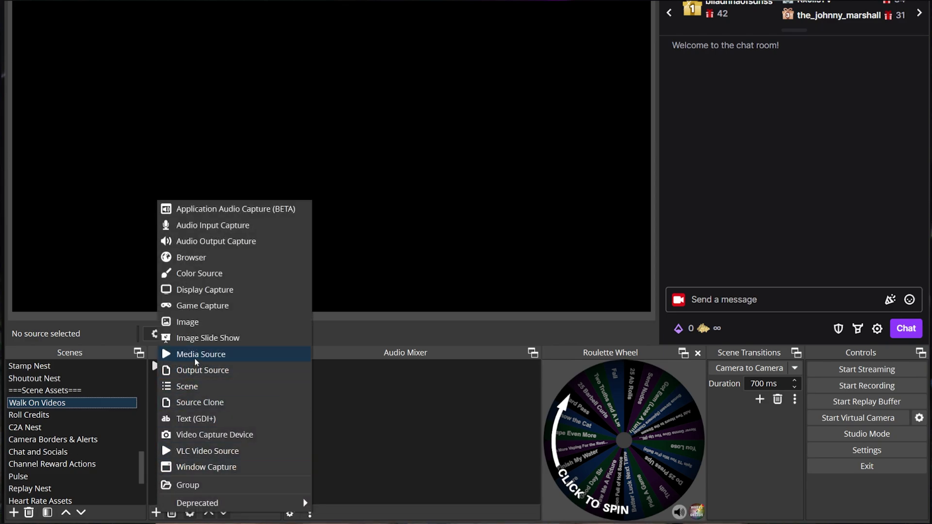
# Verify Walk On Player's local file is ThePriceIsWrong.mp4 from the Not Subscribed folder
pyautogui.click(152, 357)
pyautogui.click(173, 369)
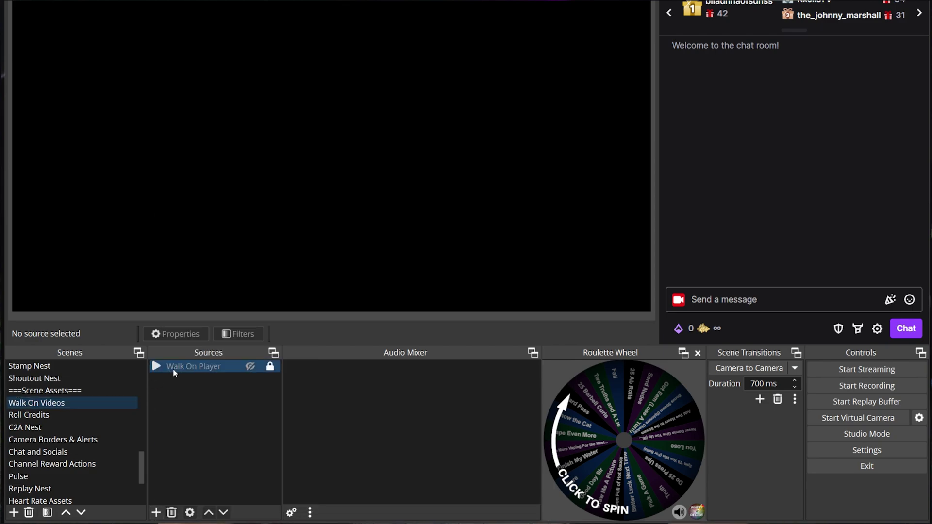
pyautogui.rightClick(175, 371)
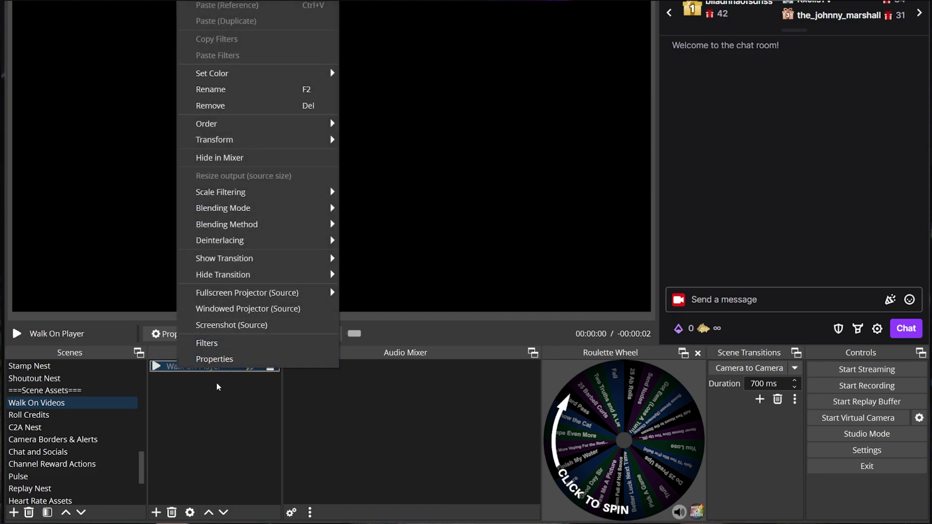
pyautogui.click(219, 364)
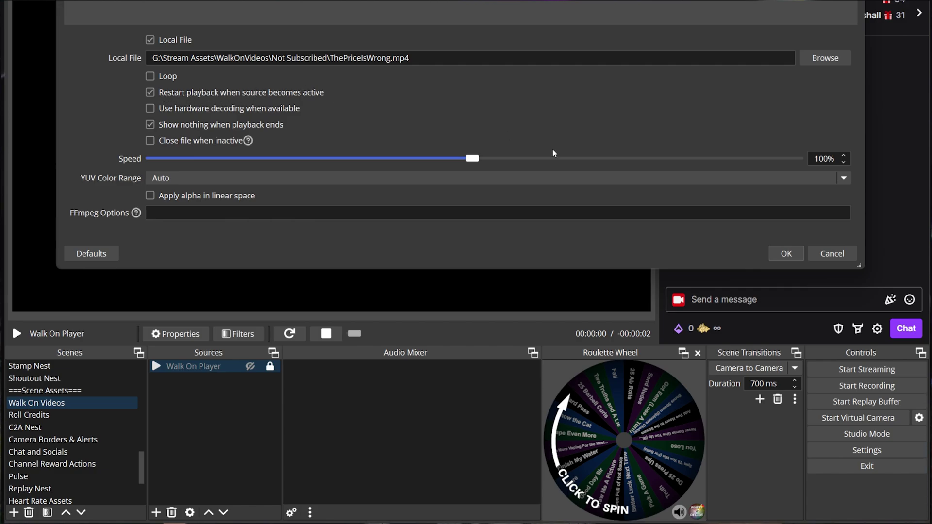
pyautogui.click(786, 253)
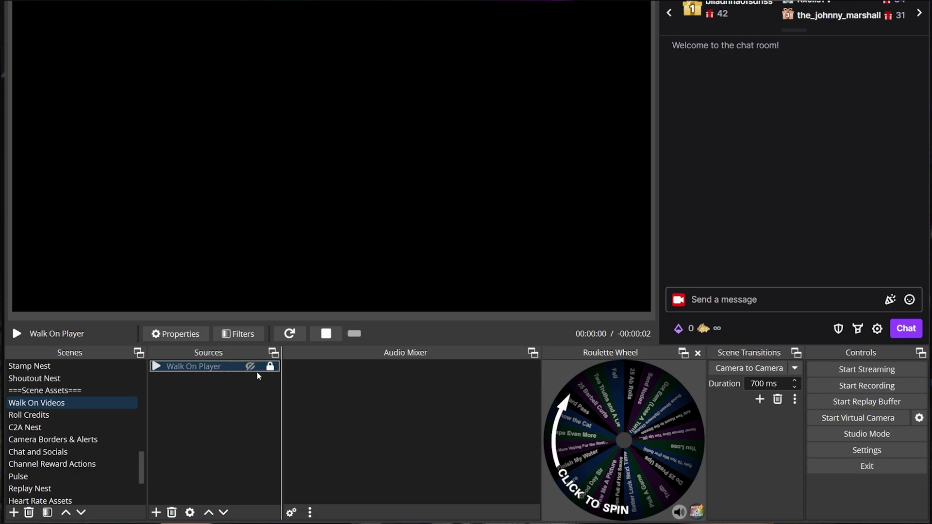
# Fit the Walk On Player source to the screen
pyautogui.rightClick(228, 369)
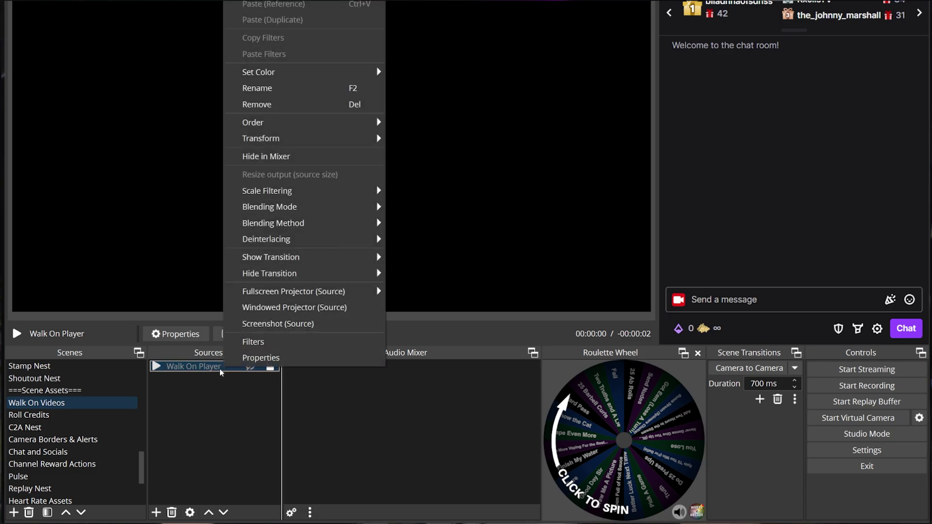
pyautogui.moveTo(275, 141)
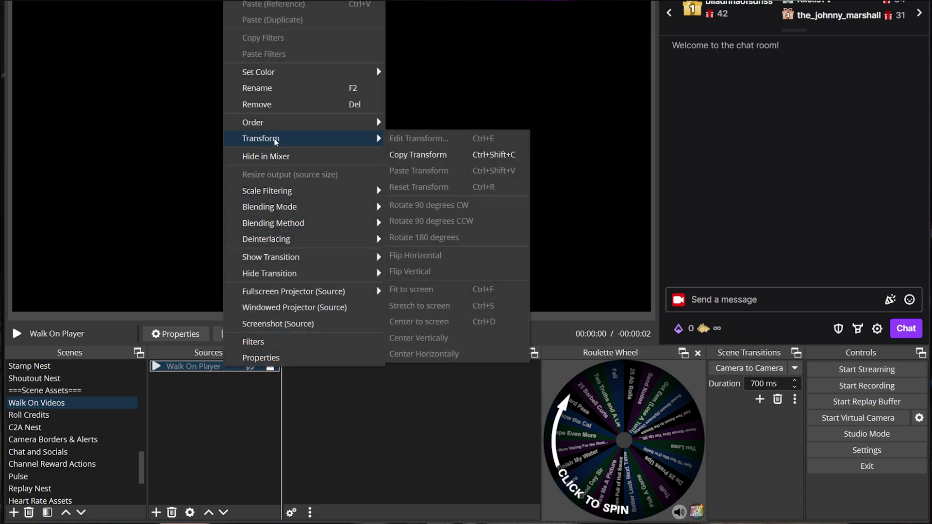
pyautogui.click(456, 289)
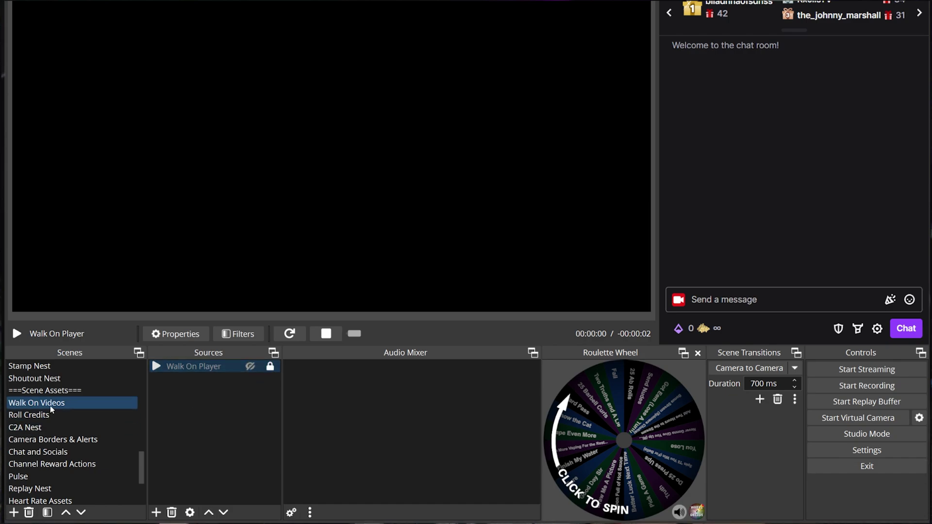
# In the Channel Reward Actions scene, browse the Add Existing scene list
pyautogui.click(80, 467)
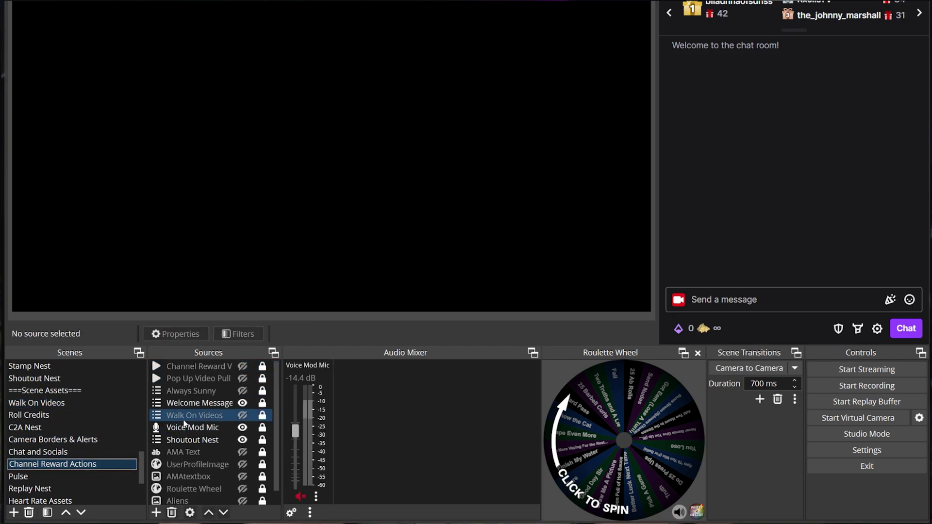
pyautogui.click(156, 512)
pyautogui.click(181, 391)
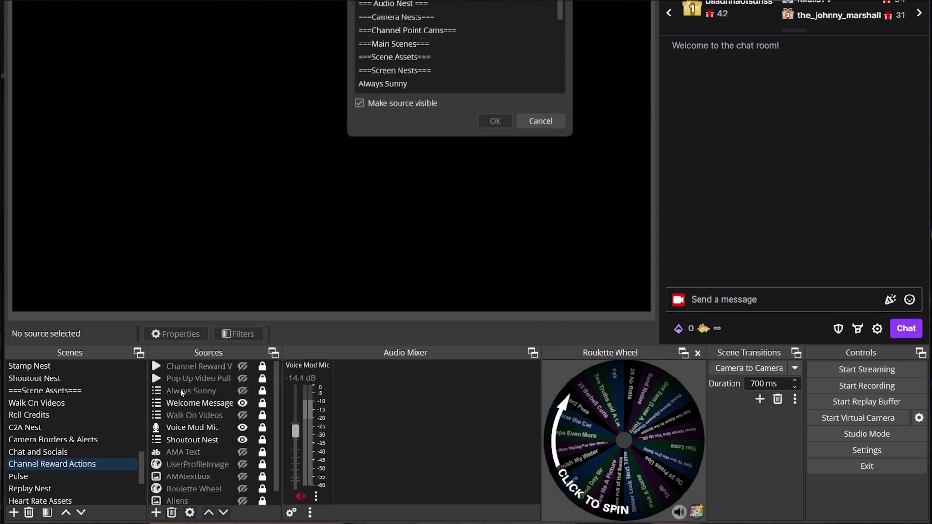
pyautogui.scroll(-2, 441, 20)
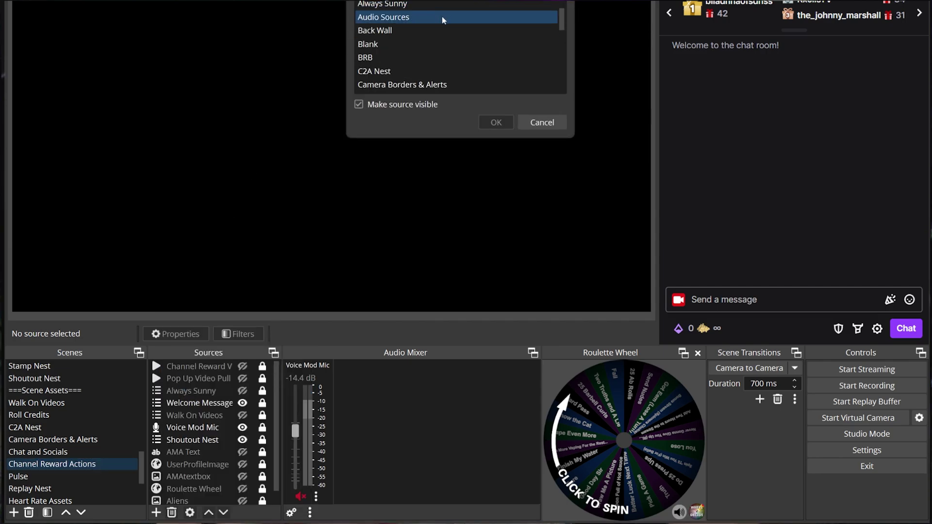
pyautogui.scroll(-10, 443, 21)
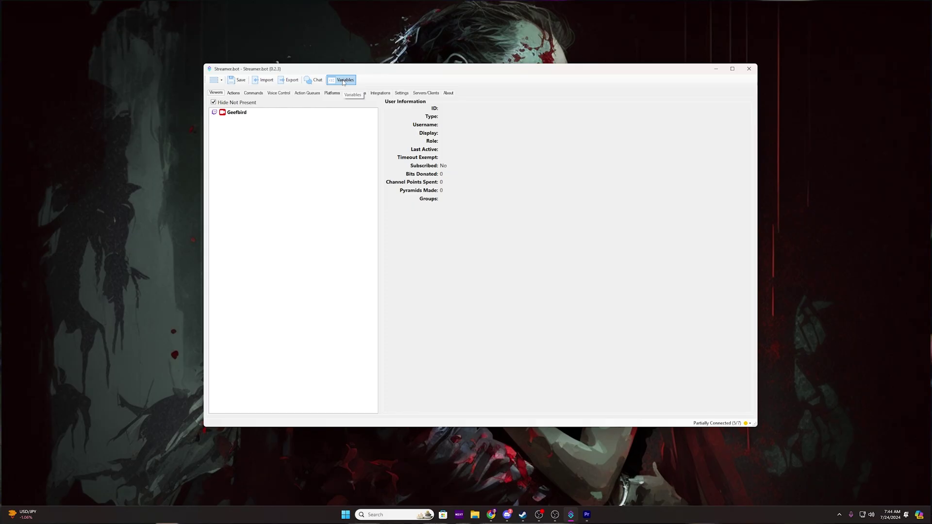
# Open the Global Variables window and move it toward the screen centre
pyautogui.click(343, 81)
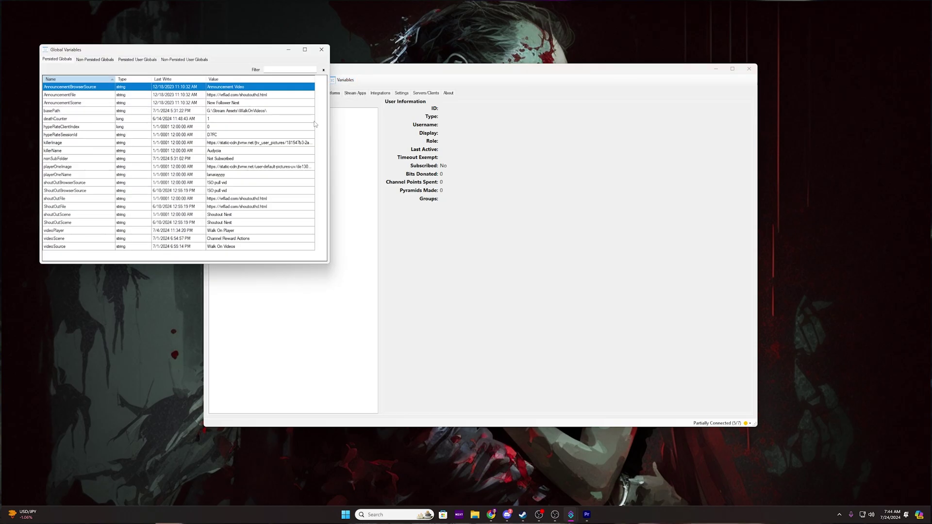
pyautogui.rightClick(320, 126)
pyautogui.click(333, 129)
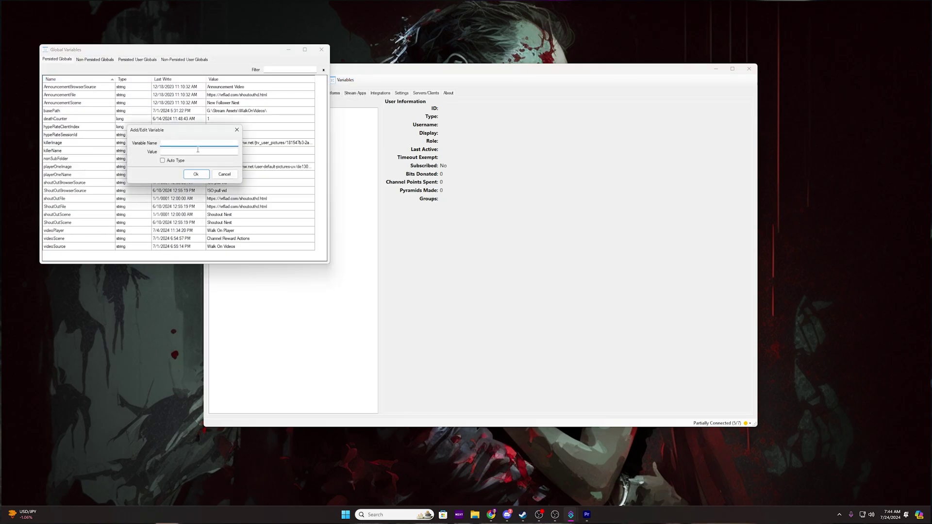
pyautogui.click(224, 174)
pyautogui.moveTo(227, 53); pyautogui.dragTo(505, 122)
# Add a persisted global named basePath with a placeholder folder path value
pyautogui.rightClick(602, 197)
pyautogui.click(620, 204)
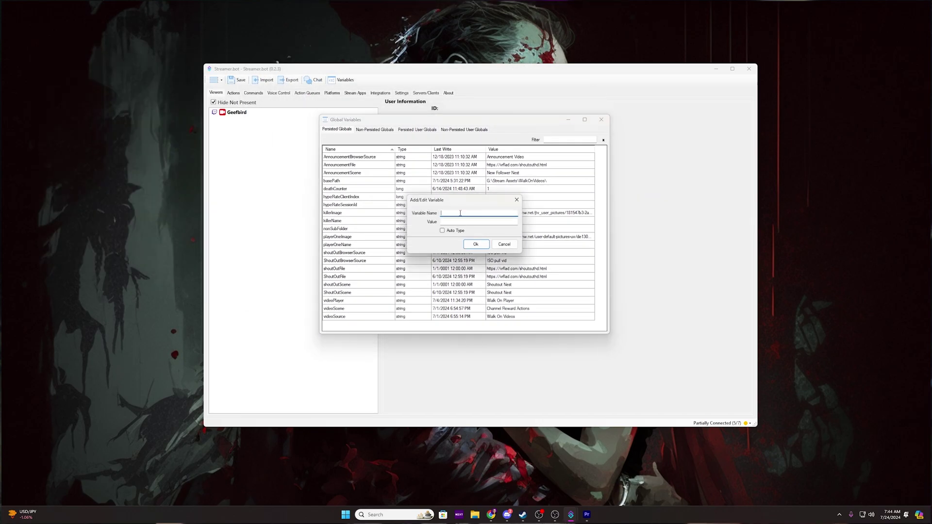
pyautogui.write('base')
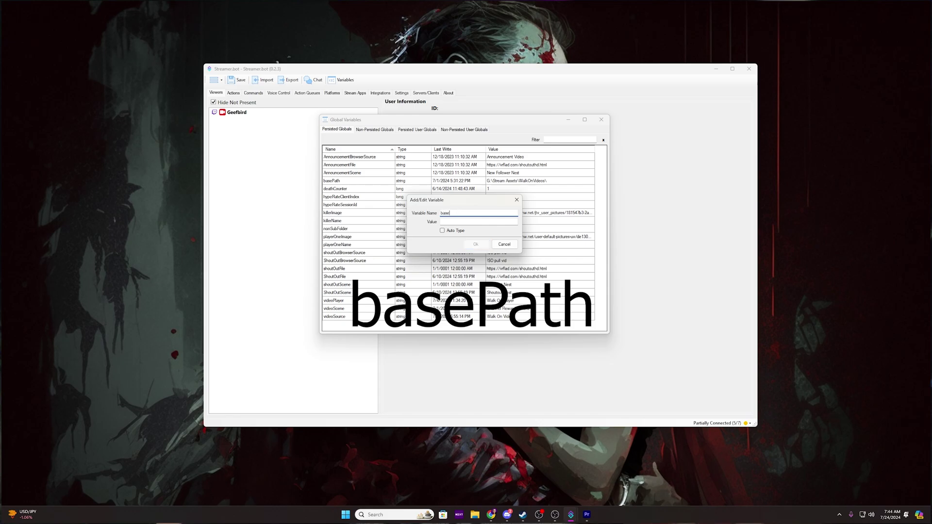
pyautogui.write('Path')
pyautogui.click(478, 221)
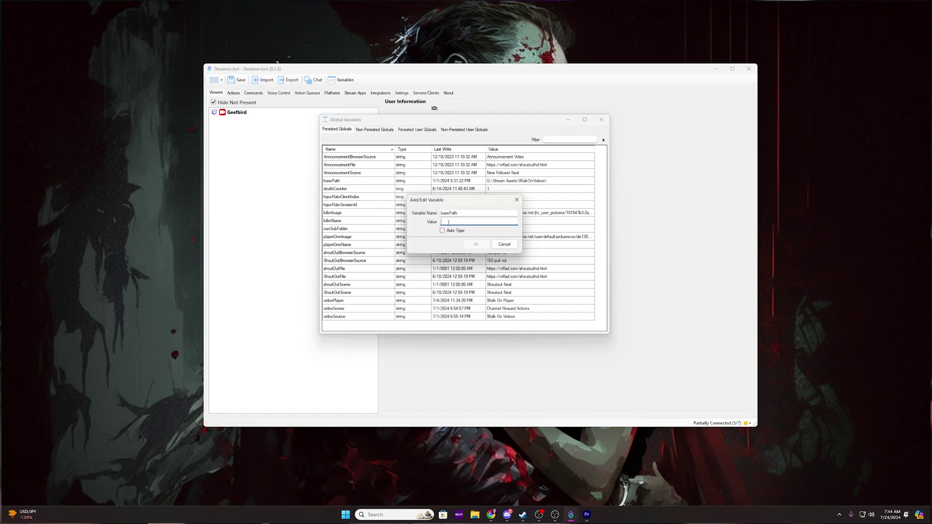
pyautogui.write('Cblahblahvlagyh')
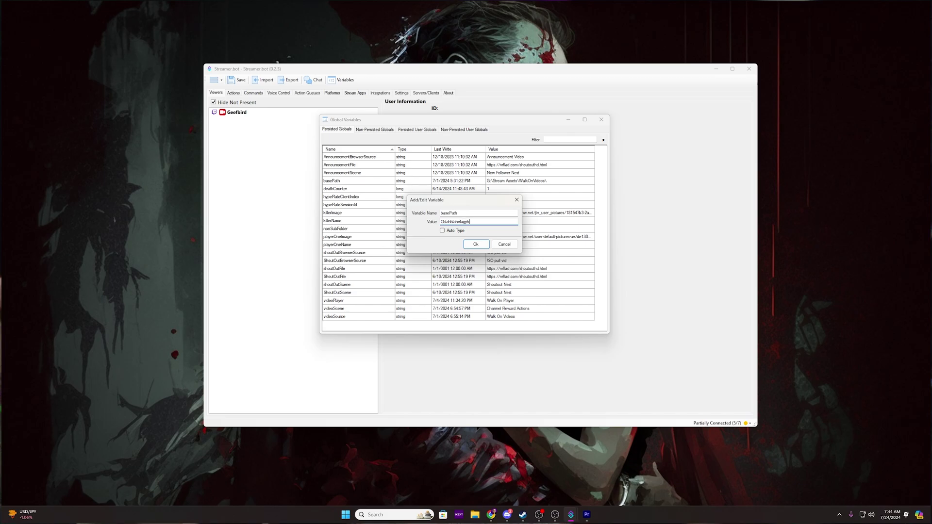
pyautogui.write('jfhaklsjdgh')
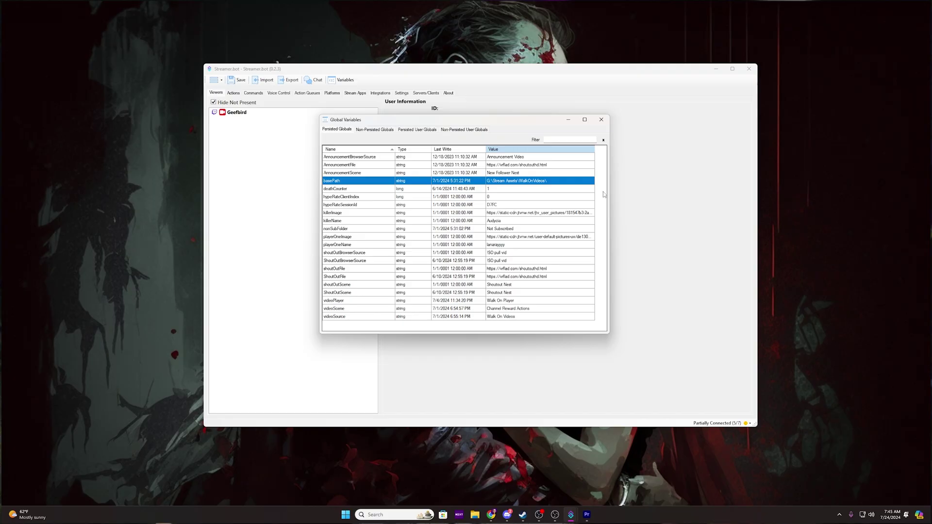
# Start adding a new persisted global variable for nonSubFolder
pyautogui.rightClick(604, 194)
pyautogui.click(607, 196)
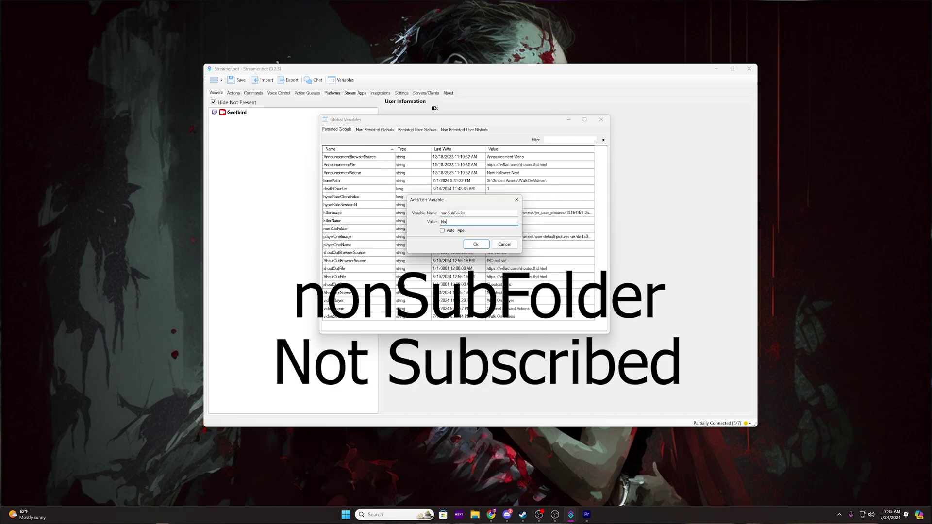
# Save nonSubFolder with value 'Not Subscribed'; abandon a new videoPlayer variable
pyautogui.write('t Subsc')
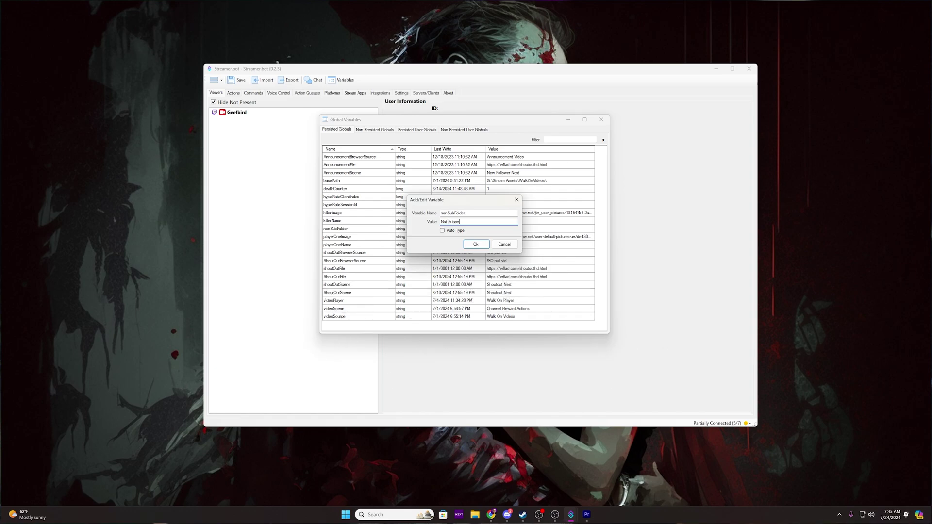
pyautogui.write('ribed')
pyautogui.click(503, 244)
pyautogui.rightClick(599, 246)
pyautogui.click(623, 247)
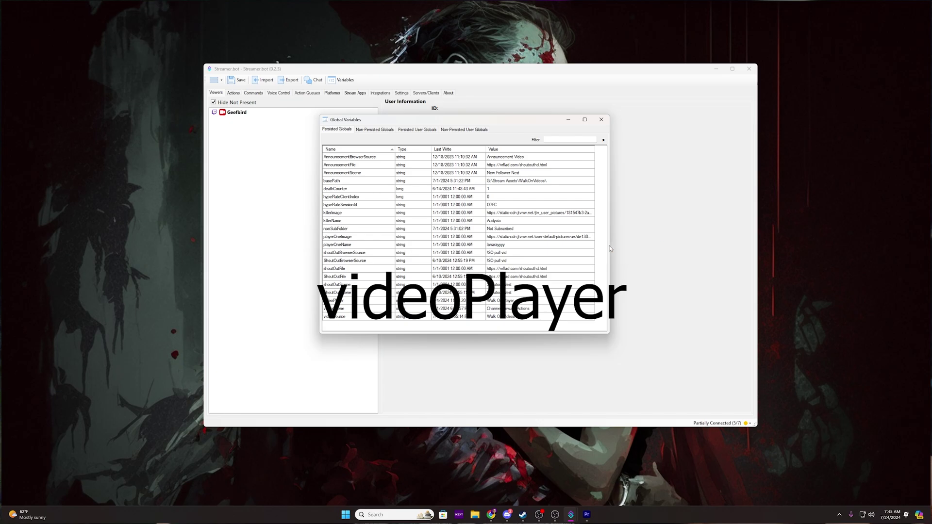
pyautogui.write('videoPlayer')
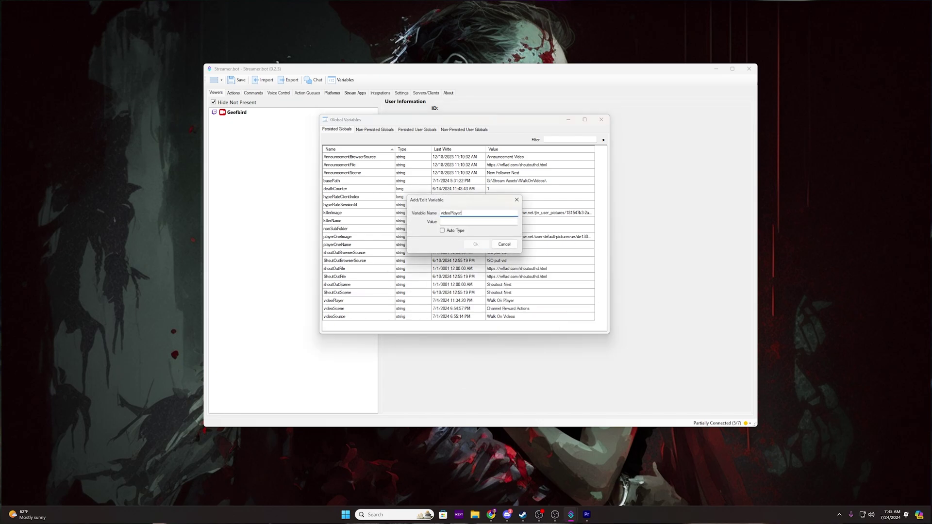
pyautogui.click(505, 245)
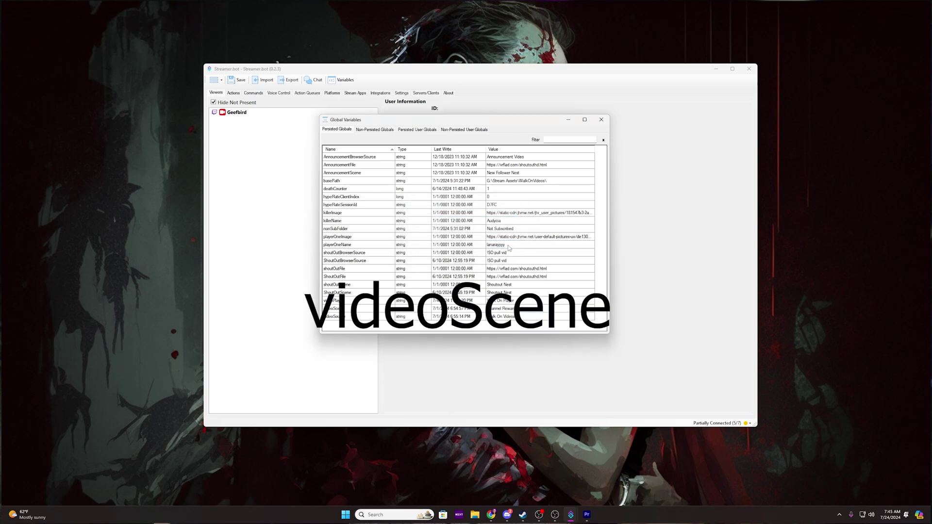
# Inspect the existing videoPlayer and videoScene globals, then close Global Variables
pyautogui.doubleClick(345, 303)
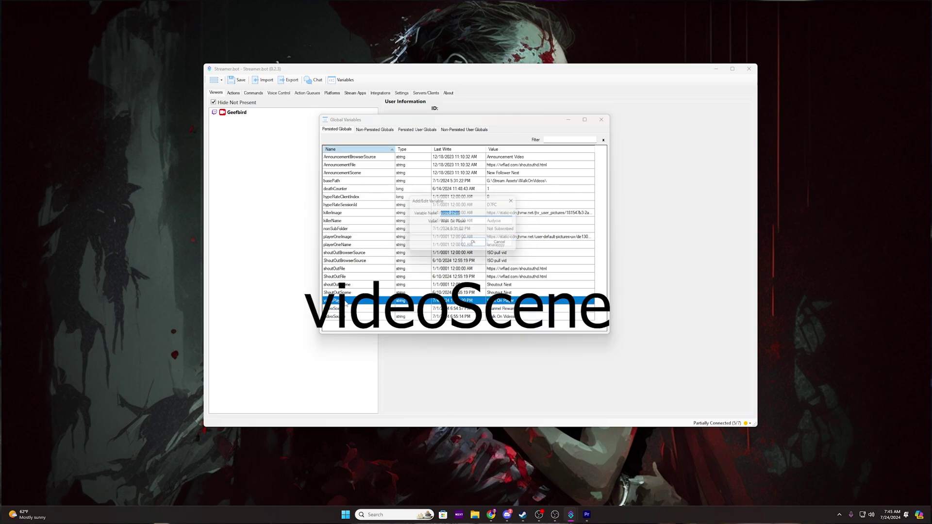
pyautogui.click(500, 247)
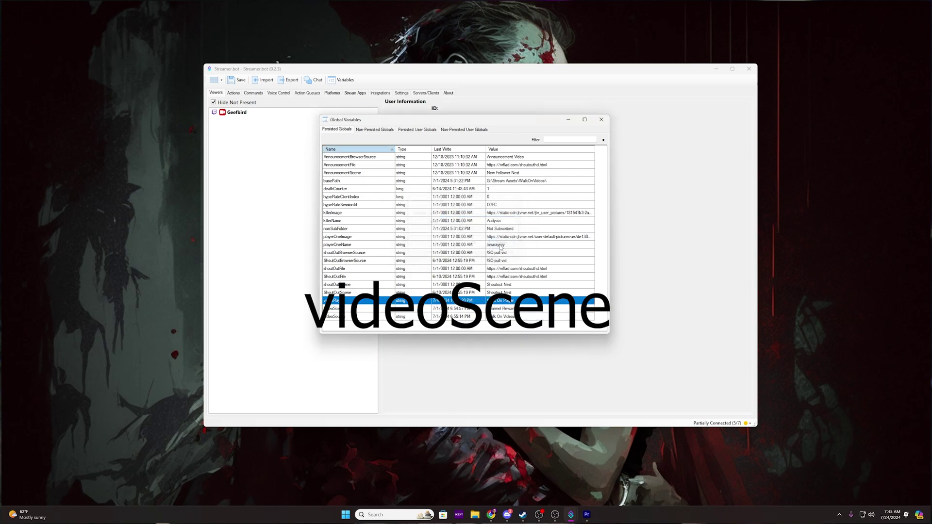
pyautogui.click(495, 312)
pyautogui.doubleClick(495, 311)
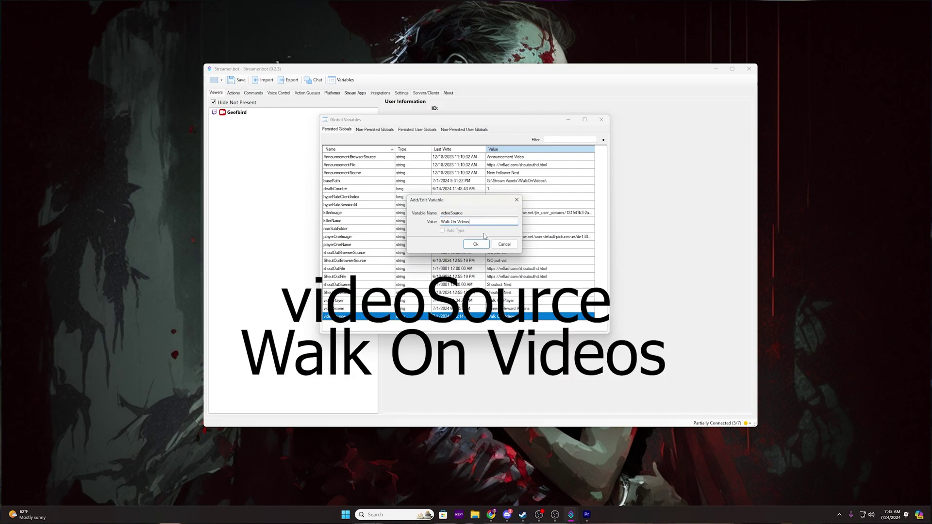
pyautogui.click(512, 244)
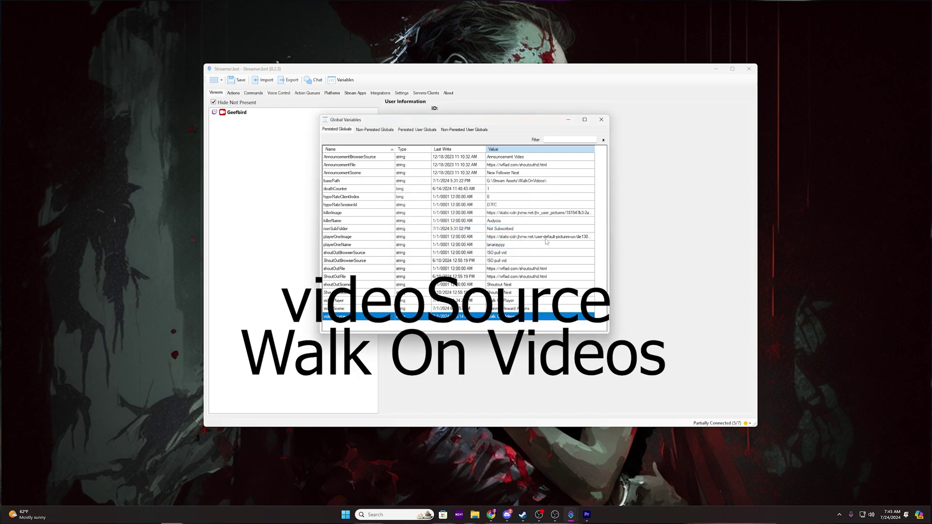
pyautogui.click(604, 120)
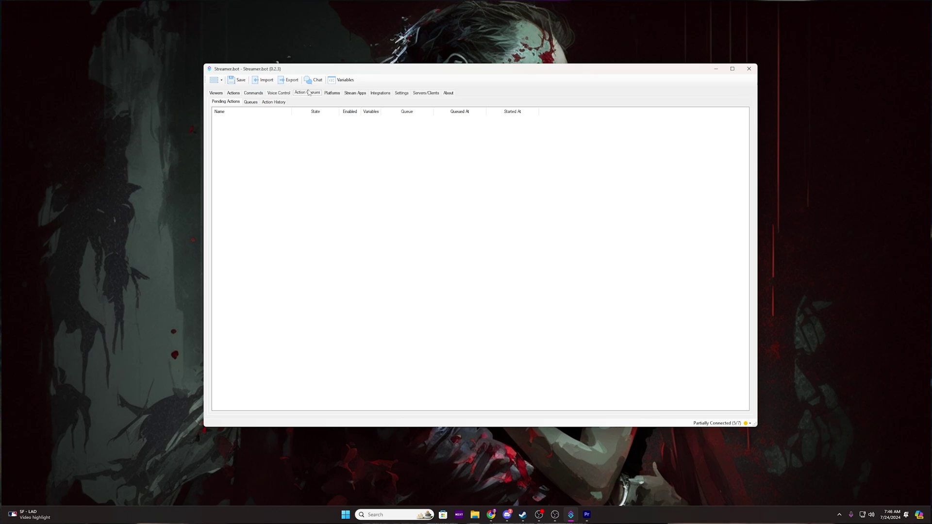
# On the Queues page, edit the Walk On Videos queue and enable Blocking
pyautogui.click(251, 102)
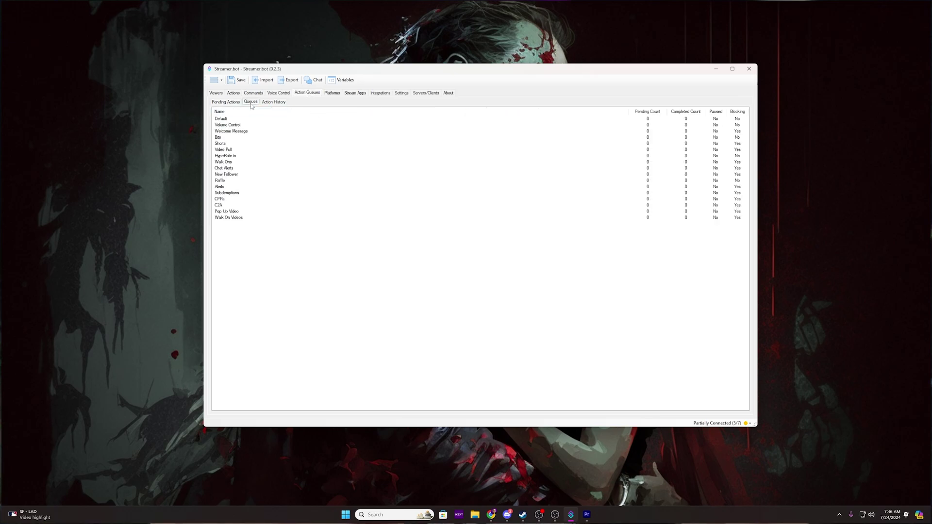
pyautogui.rightClick(292, 256)
pyautogui.click(311, 259)
pyautogui.click(508, 263)
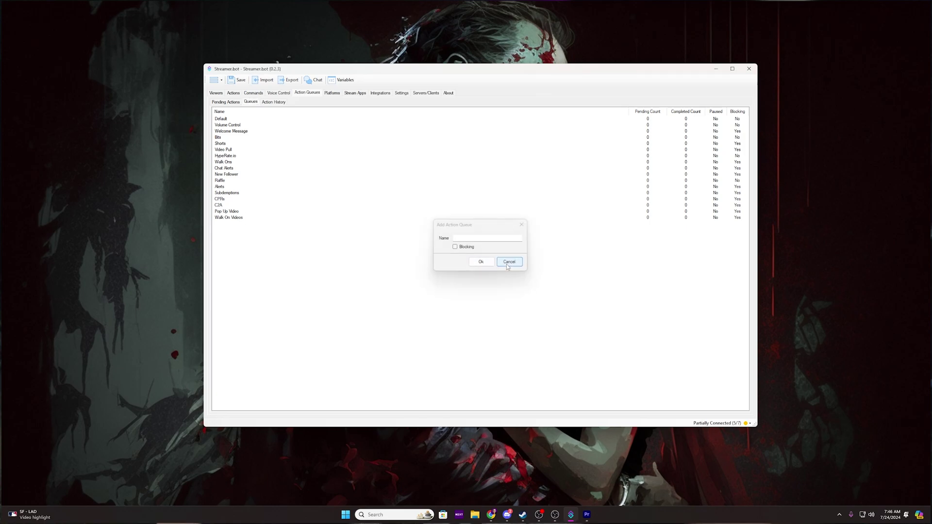
pyautogui.click(232, 220)
pyautogui.rightClick(231, 222)
pyautogui.click(248, 233)
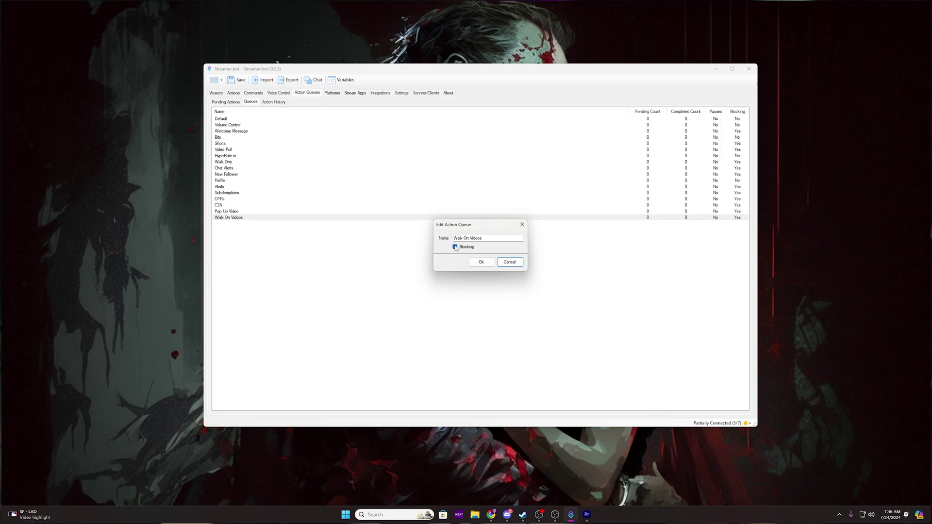
pyautogui.click(485, 263)
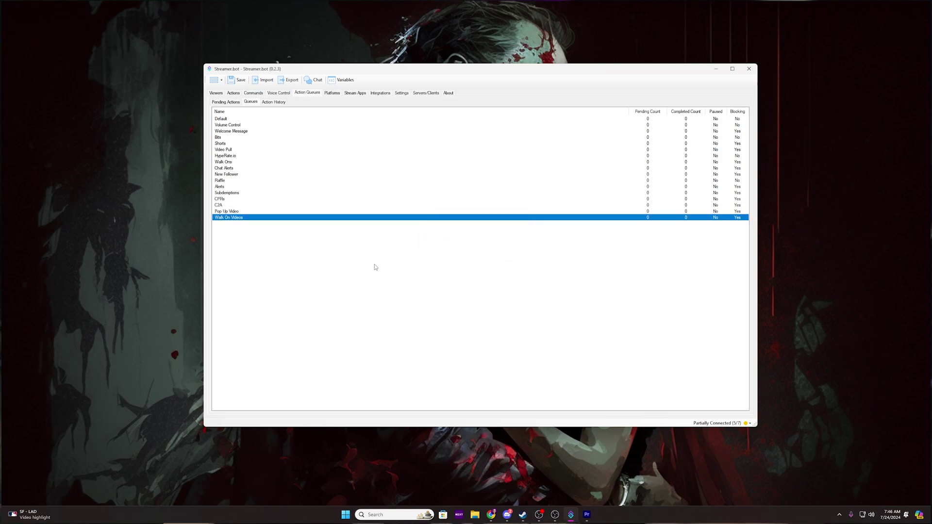